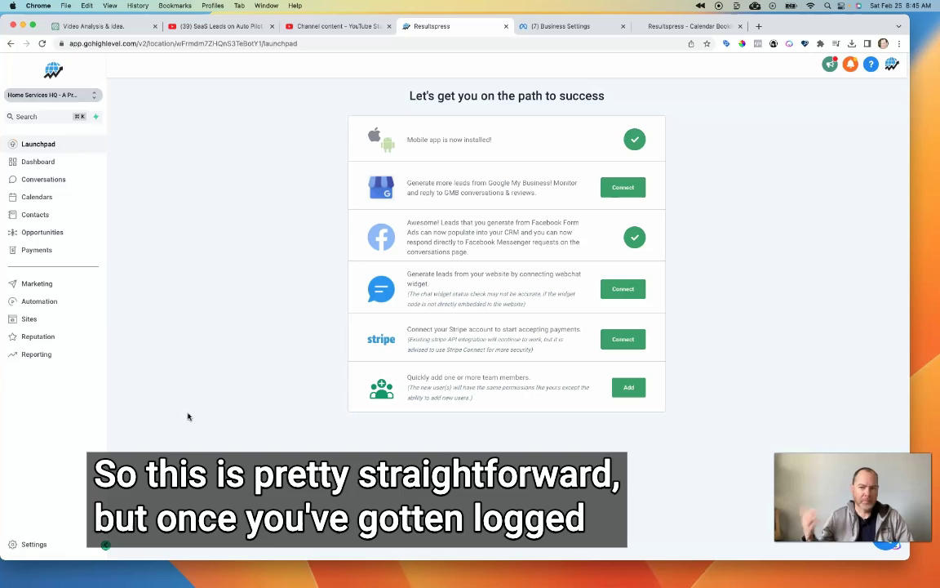
- Open the sub-account's Settings to show its Business Profile with company details and address
left_click(195, 400)
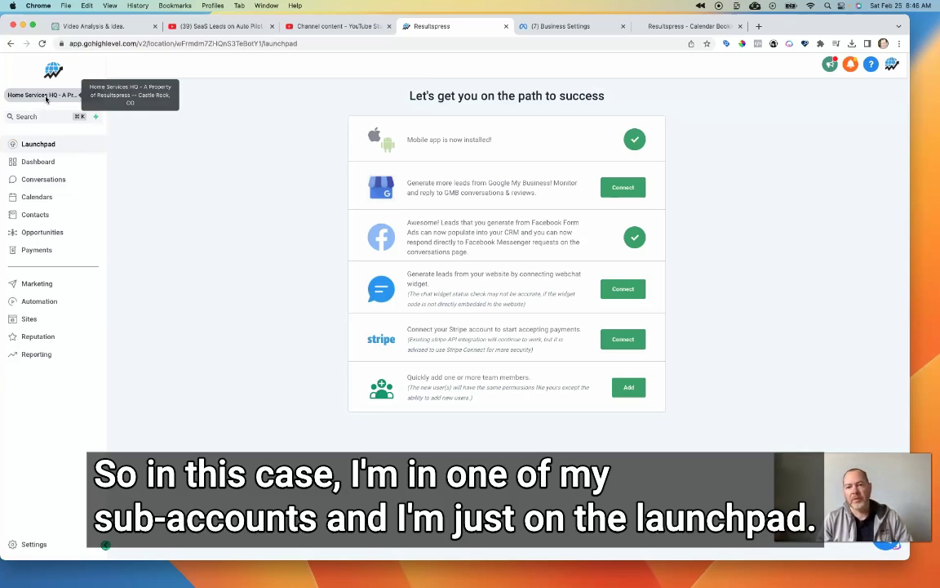
left_click(38, 142)
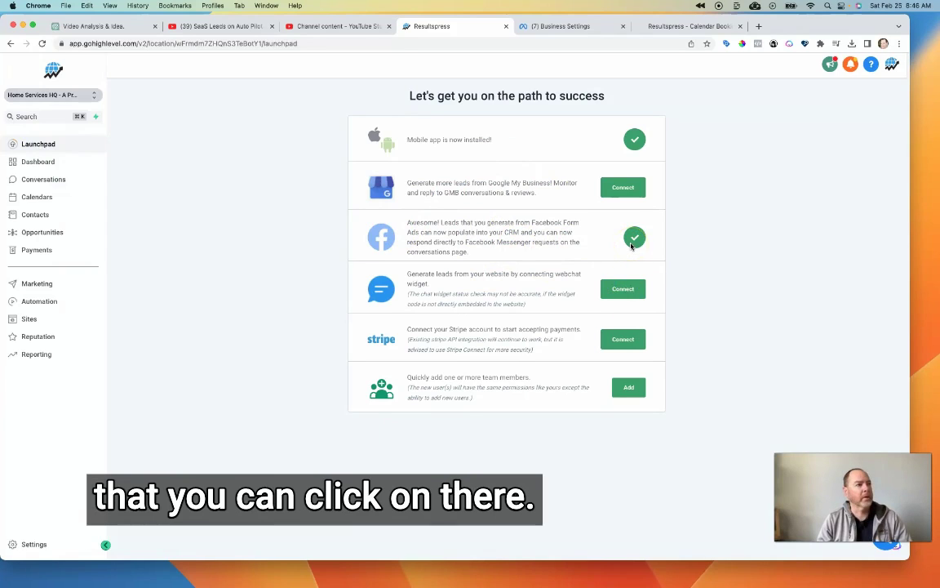
left_click(34, 544)
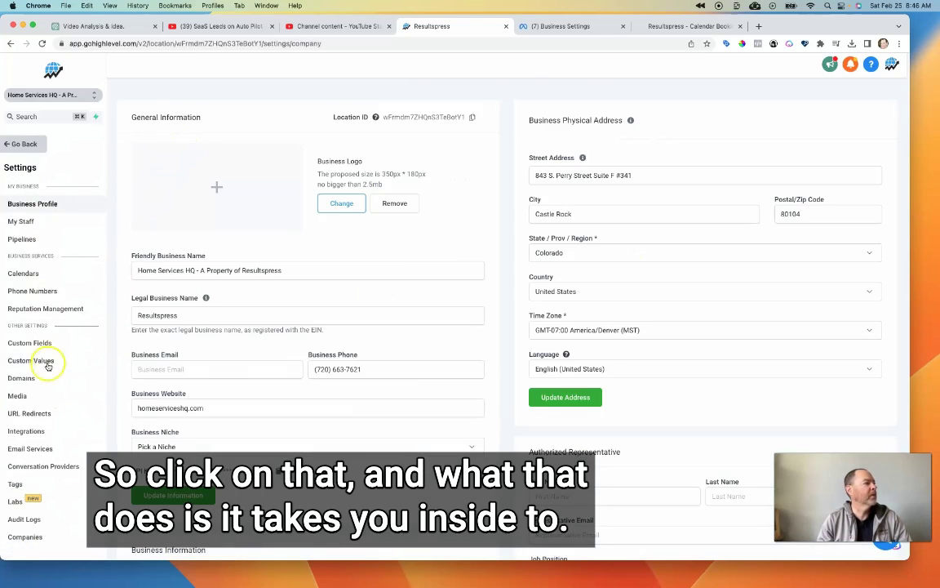
- Open the Integrations settings, showing Facebook connected to the Home Service HQ page
left_click(25, 431)
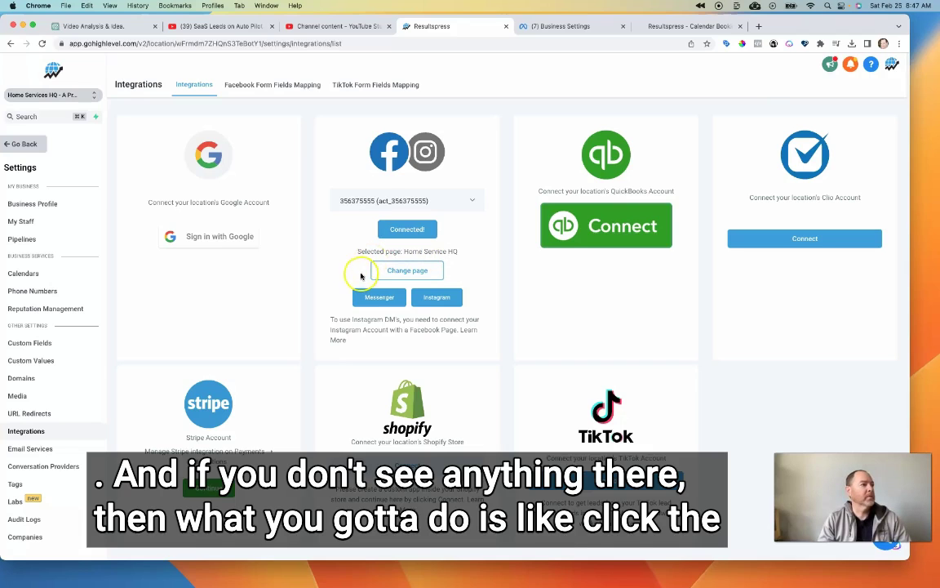
left_click(378, 269)
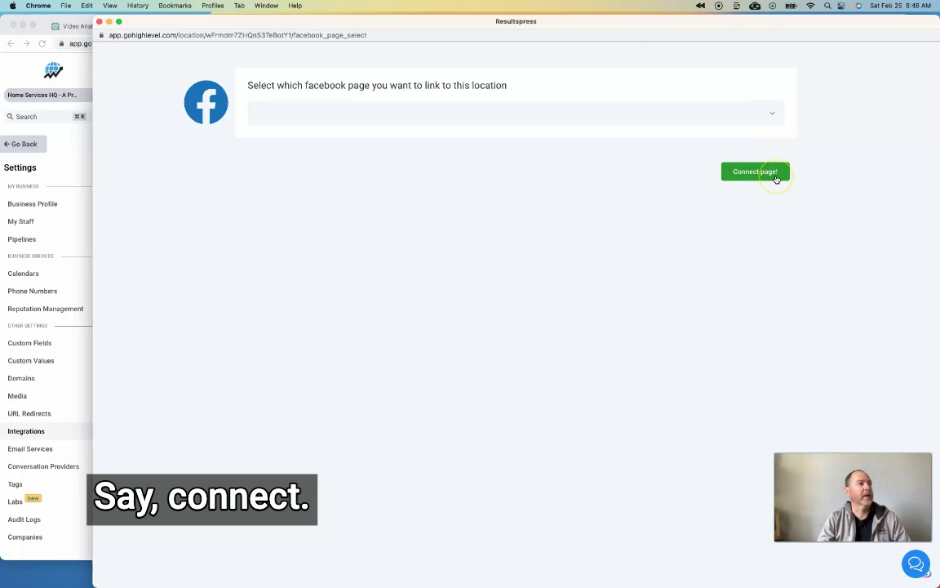
left_click(99, 22)
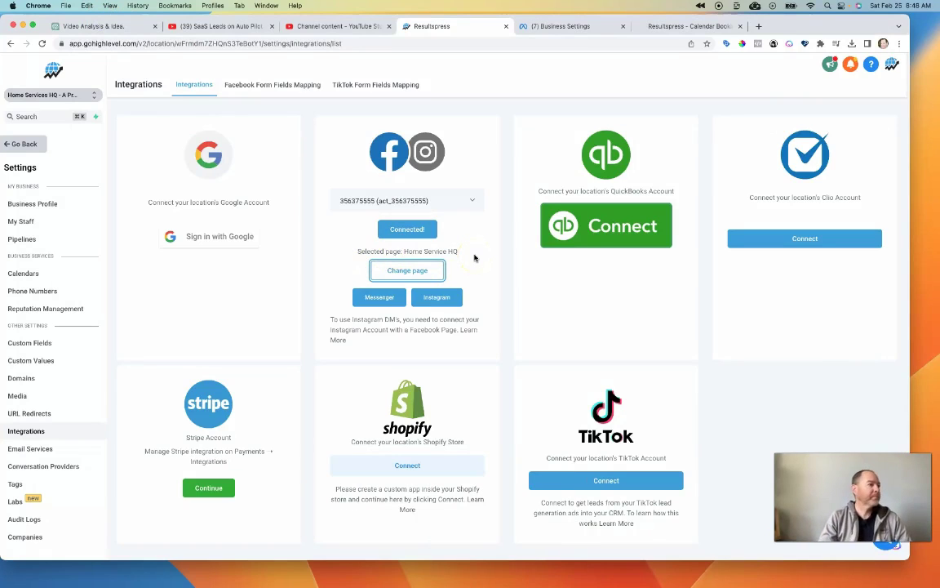
left_click(470, 261)
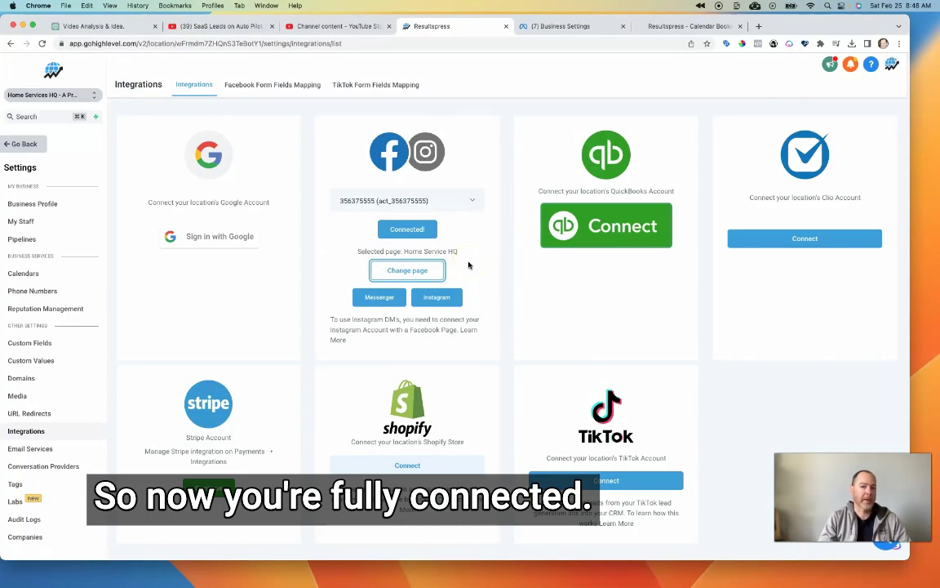